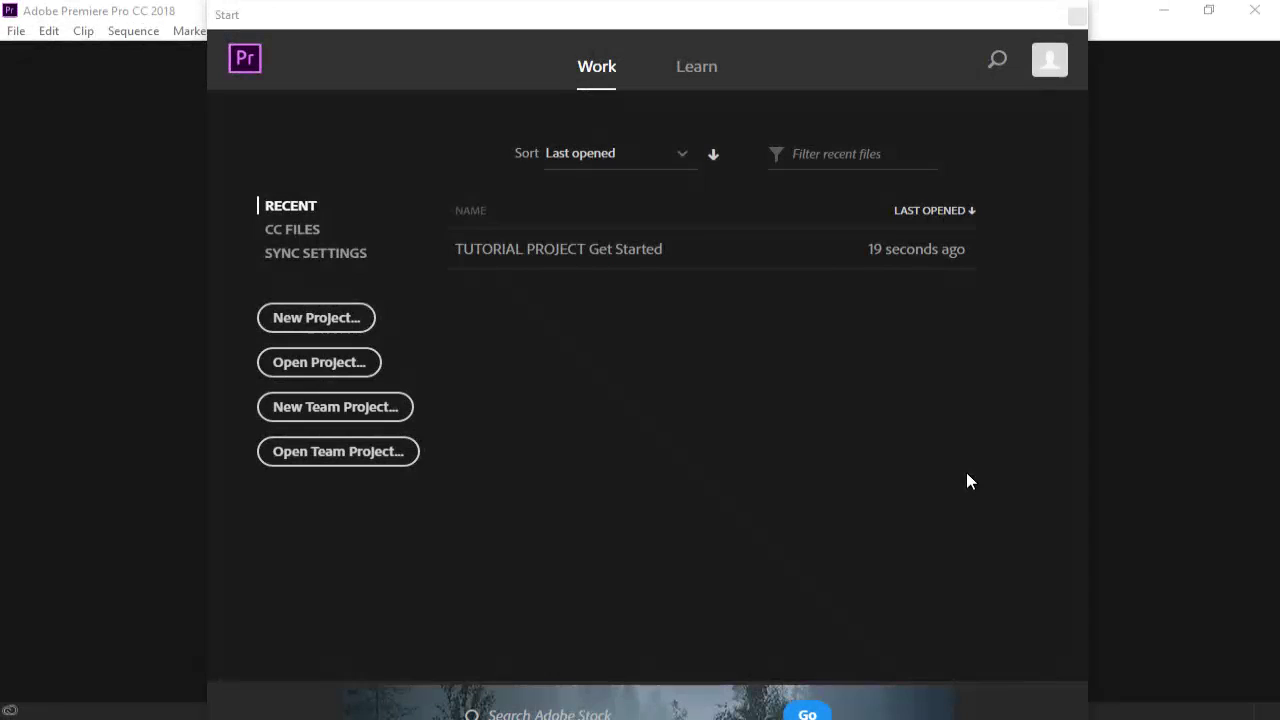
Create a new Premiere Pro project named 'Tutorial' with its location set to G:\46.
left_click(330, 318)
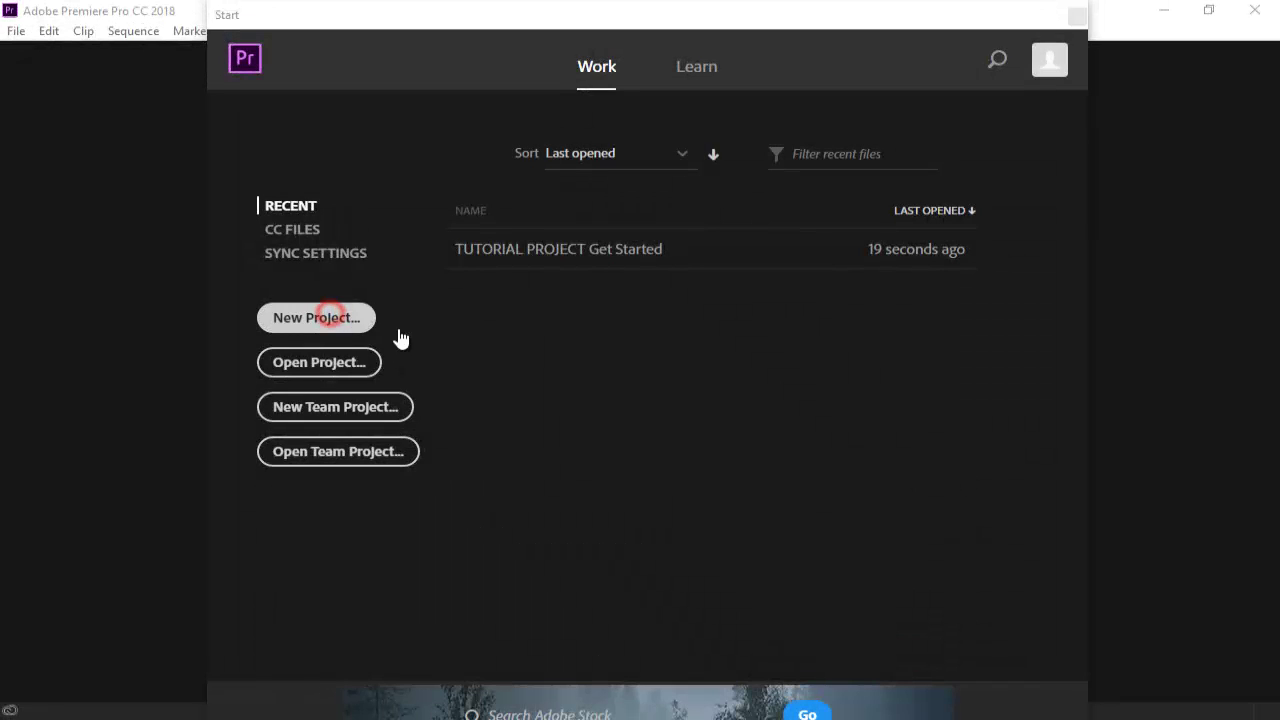
left_click(312, 320)
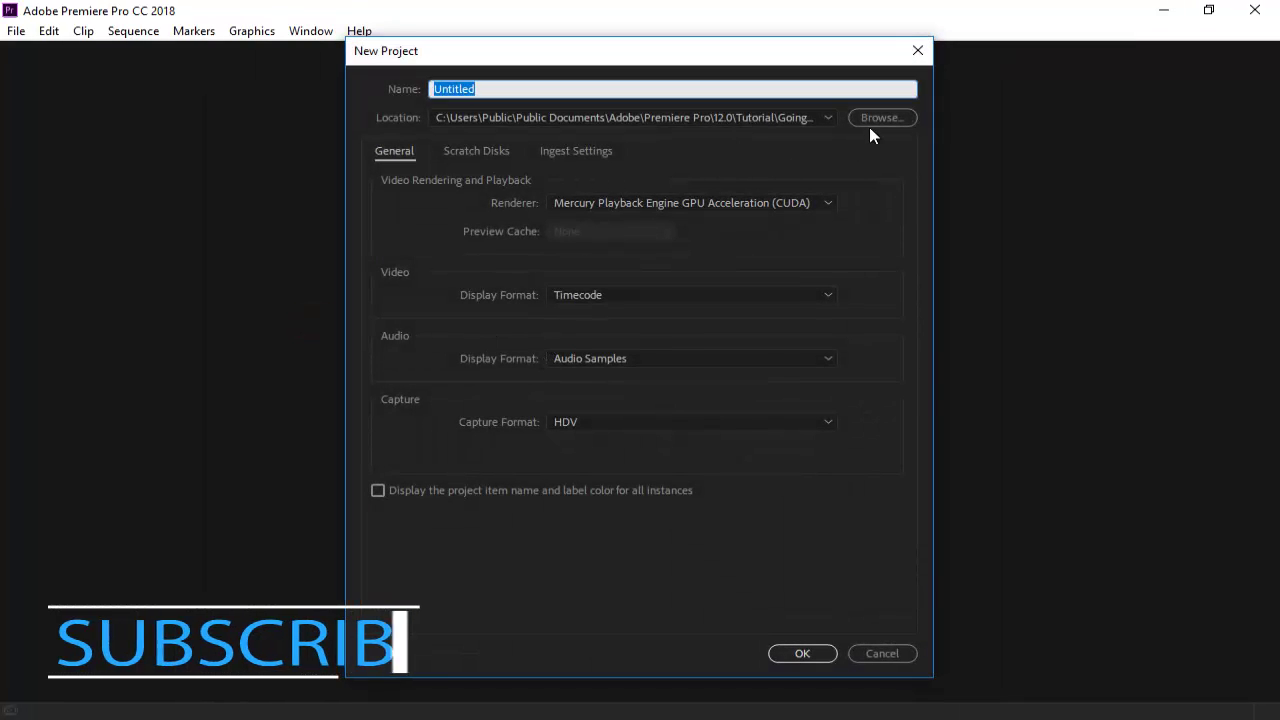
left_click(871, 125)
scroll(440, 360, "down", 2)
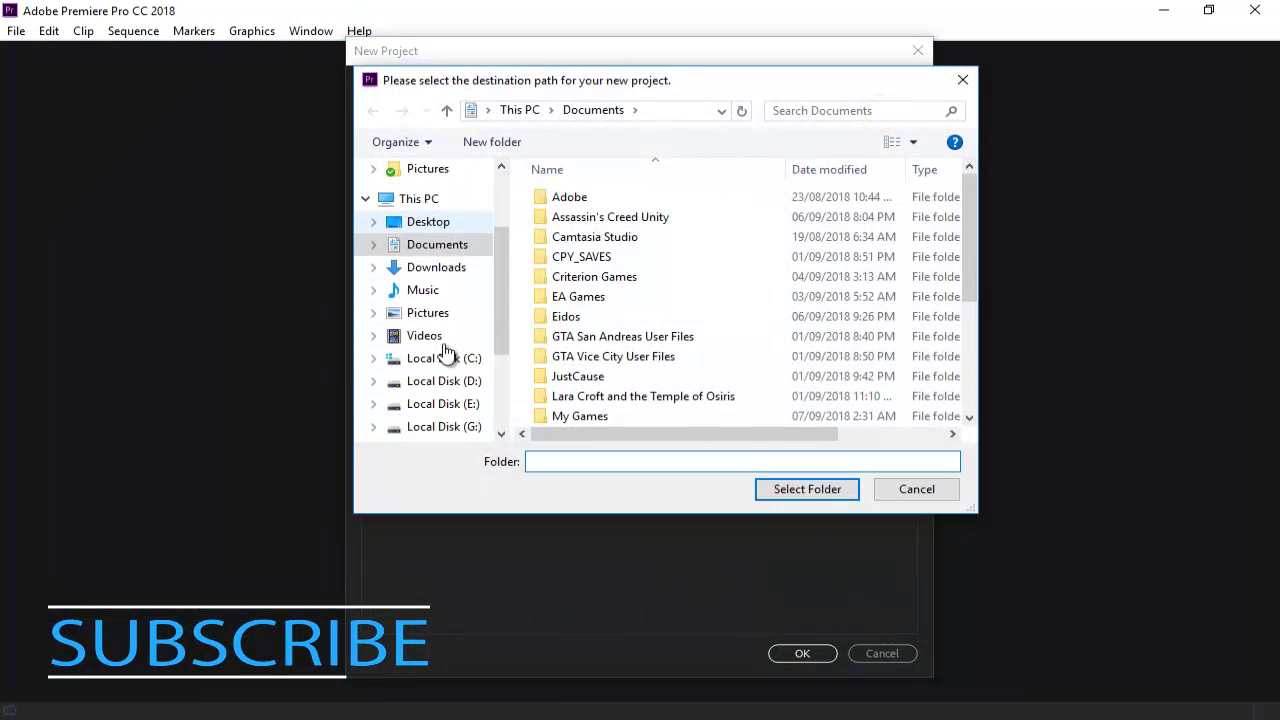
left_click(444, 426)
double_click(600, 200)
double_click(560, 205)
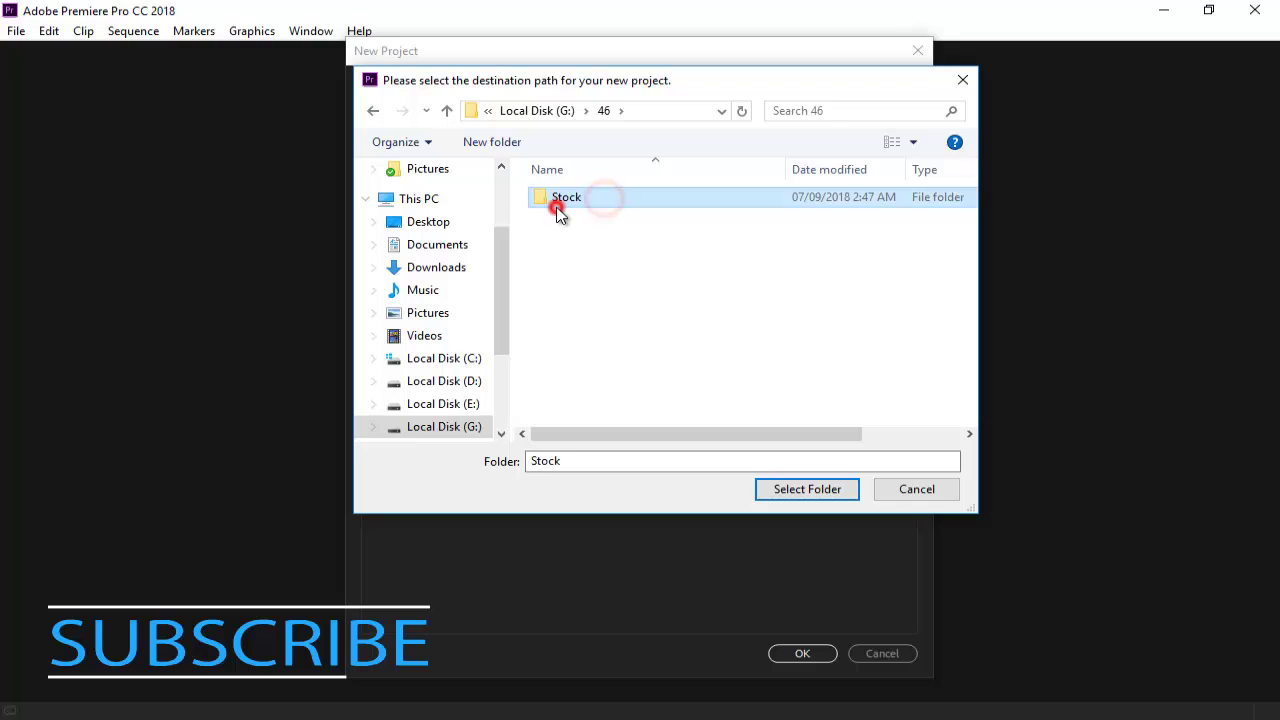
left_click(603, 110)
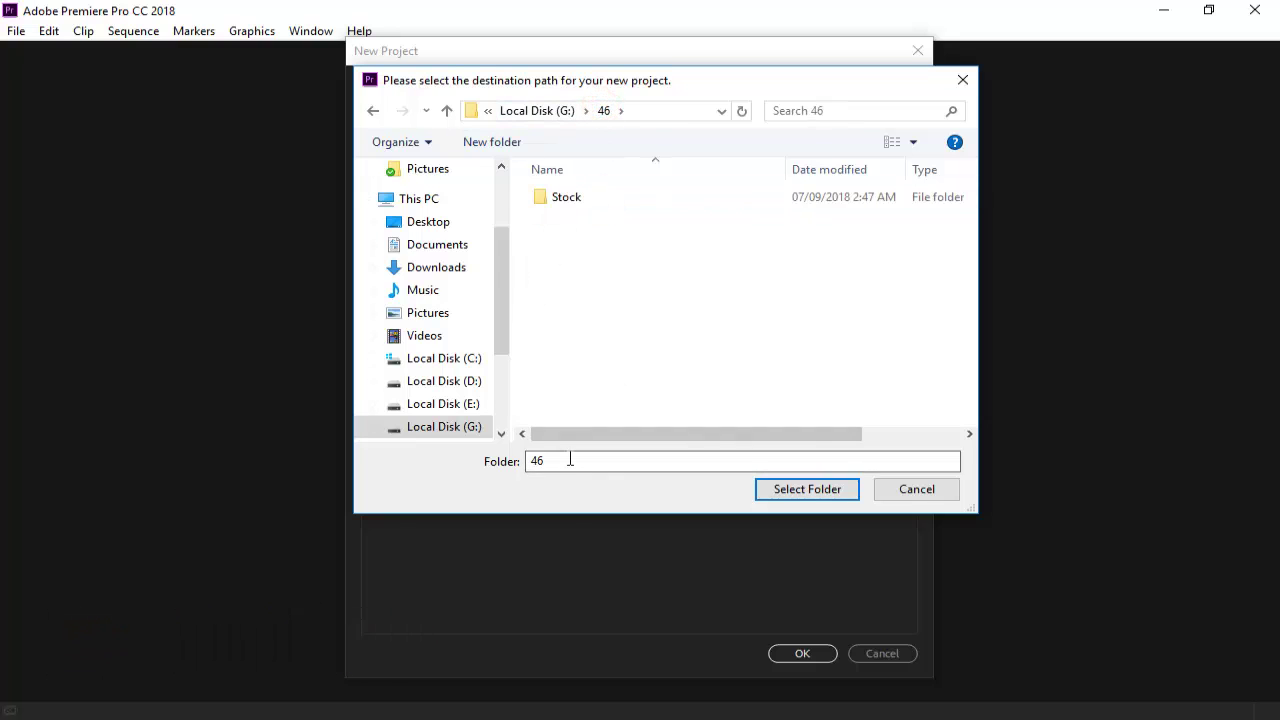
left_click(790, 492)
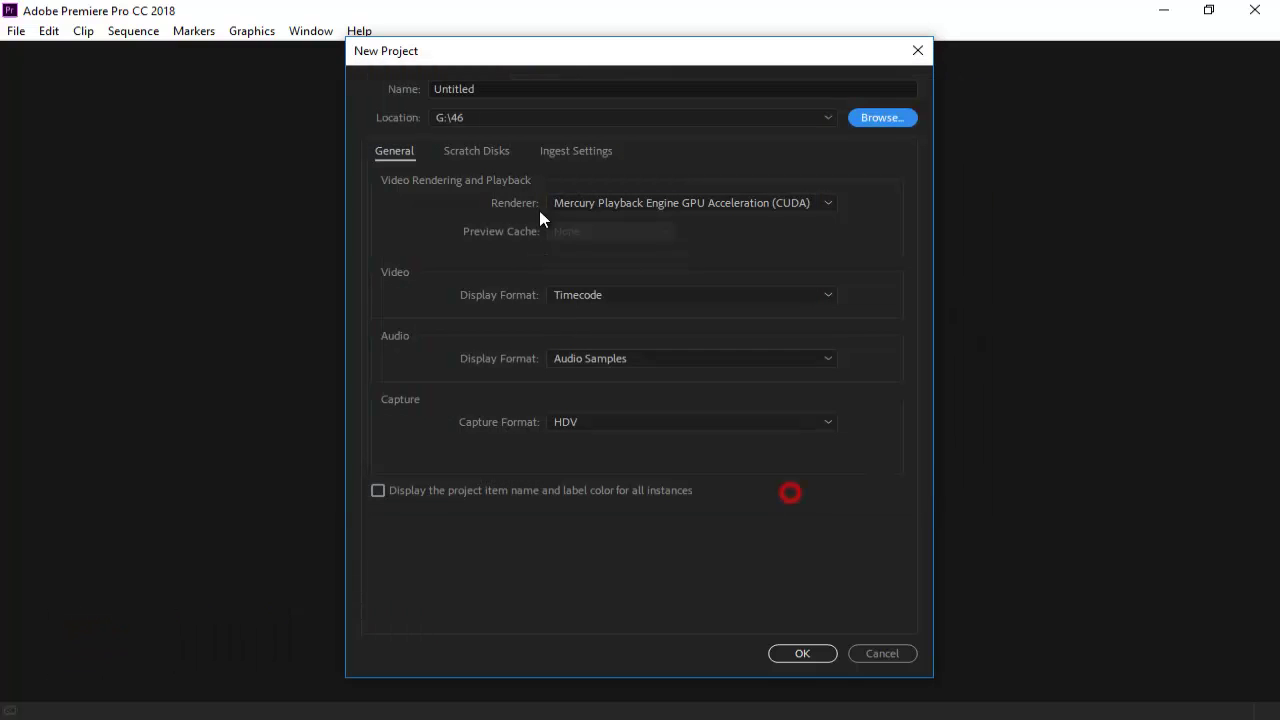
double_click(528, 88)
type("Tutorial")
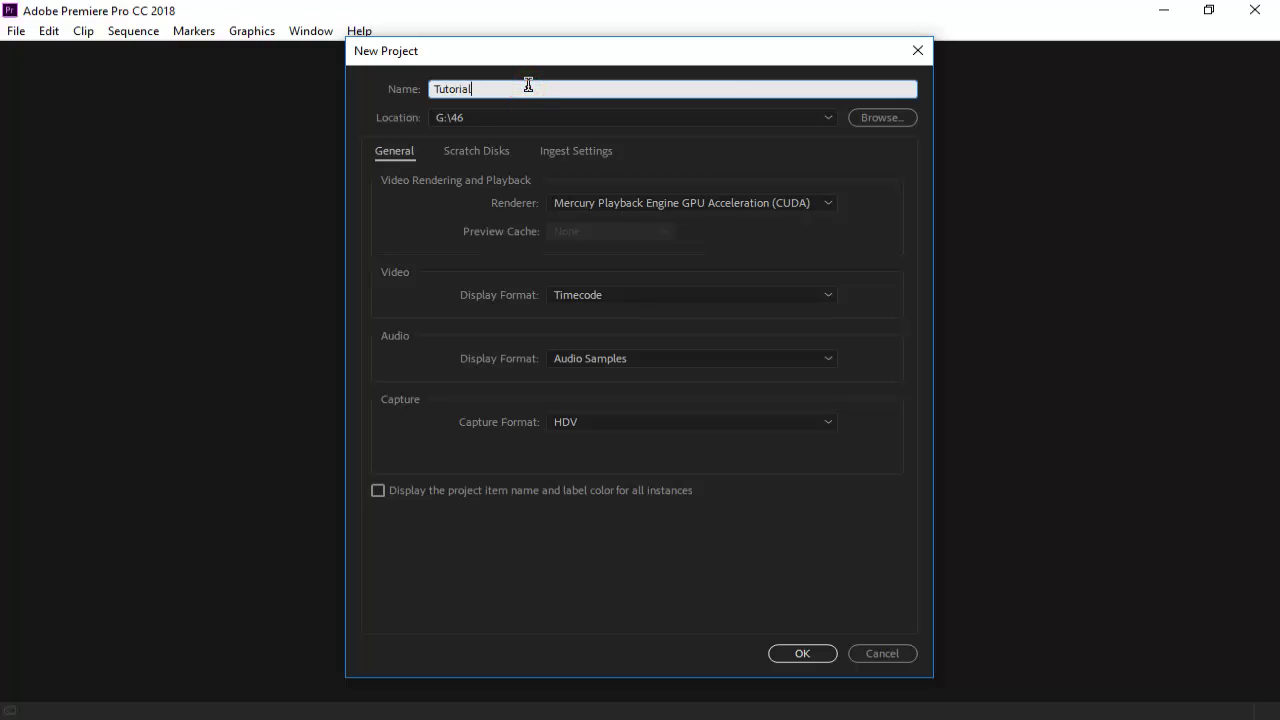
key("Return")
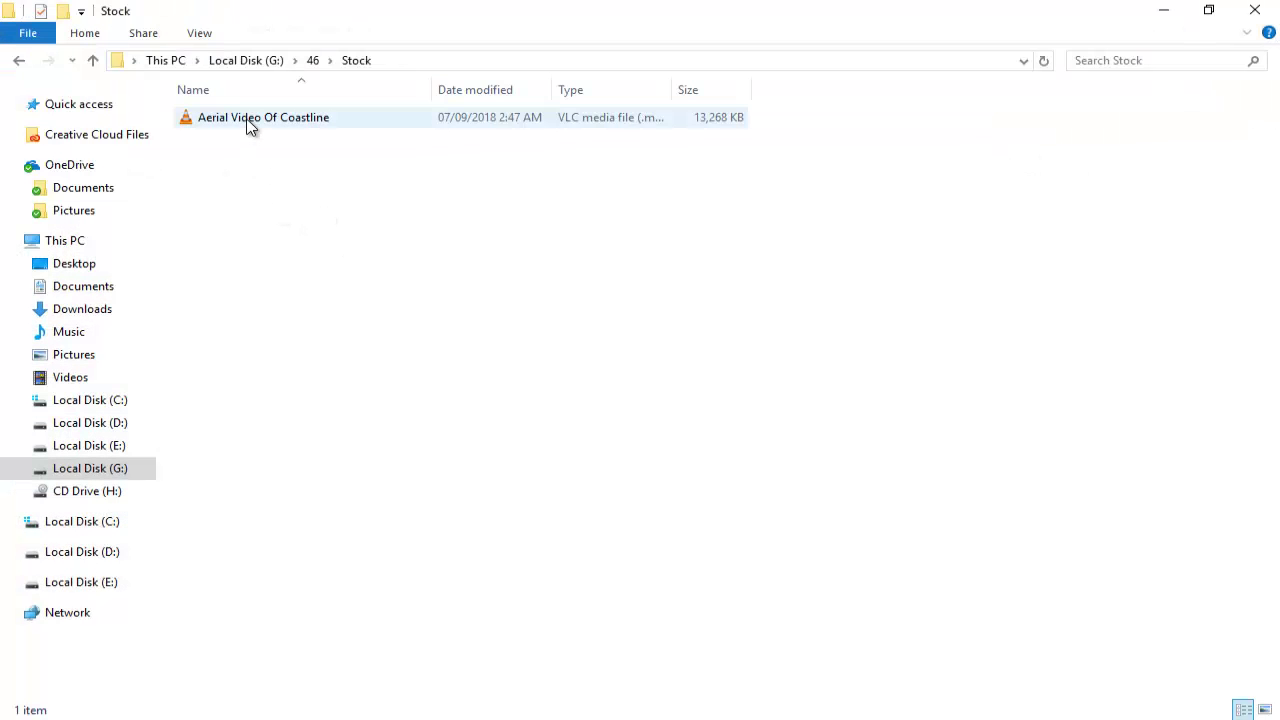
Import the Aerial Video Of Coastline clip from the Stock folder into the Project panel.
mouse_move(245, 117)
left_mouse_down()
mouse_move(613, 452)
mouse_move(429, 589)
left_mouse_up()
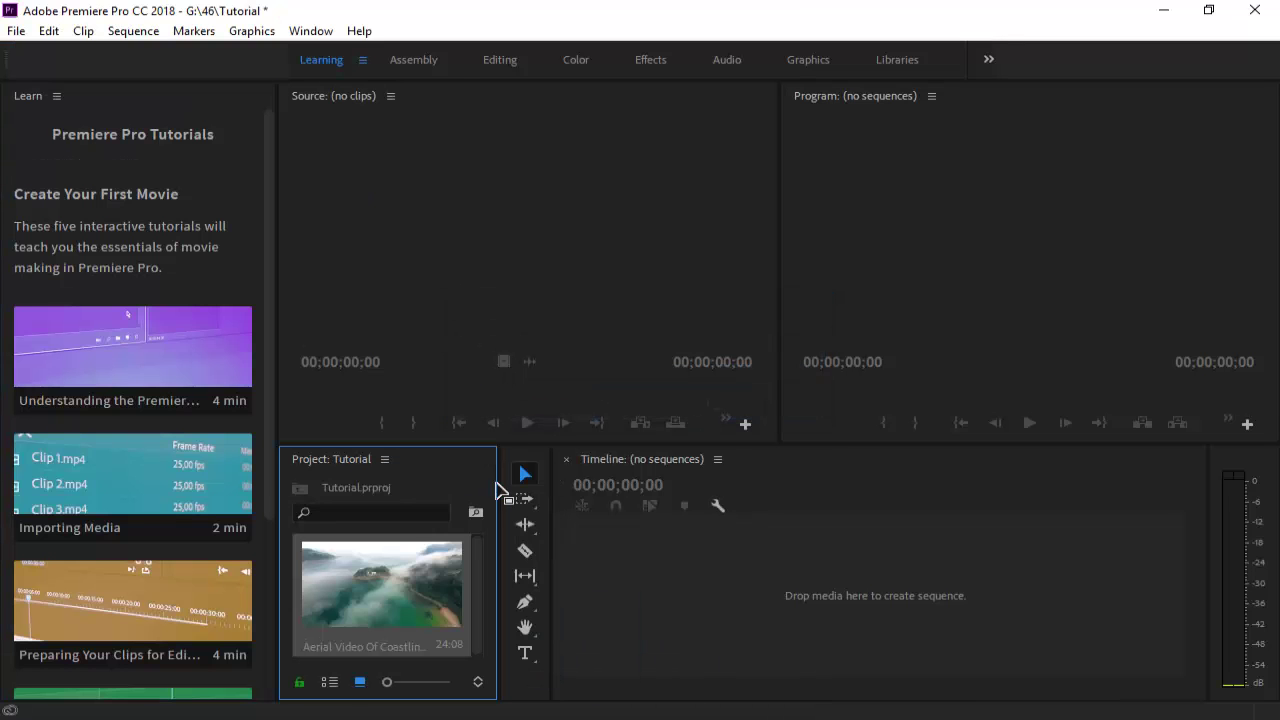
Narrow the tutorials panel and make a new sequence from the coastline clip.
right_click(409, 578)
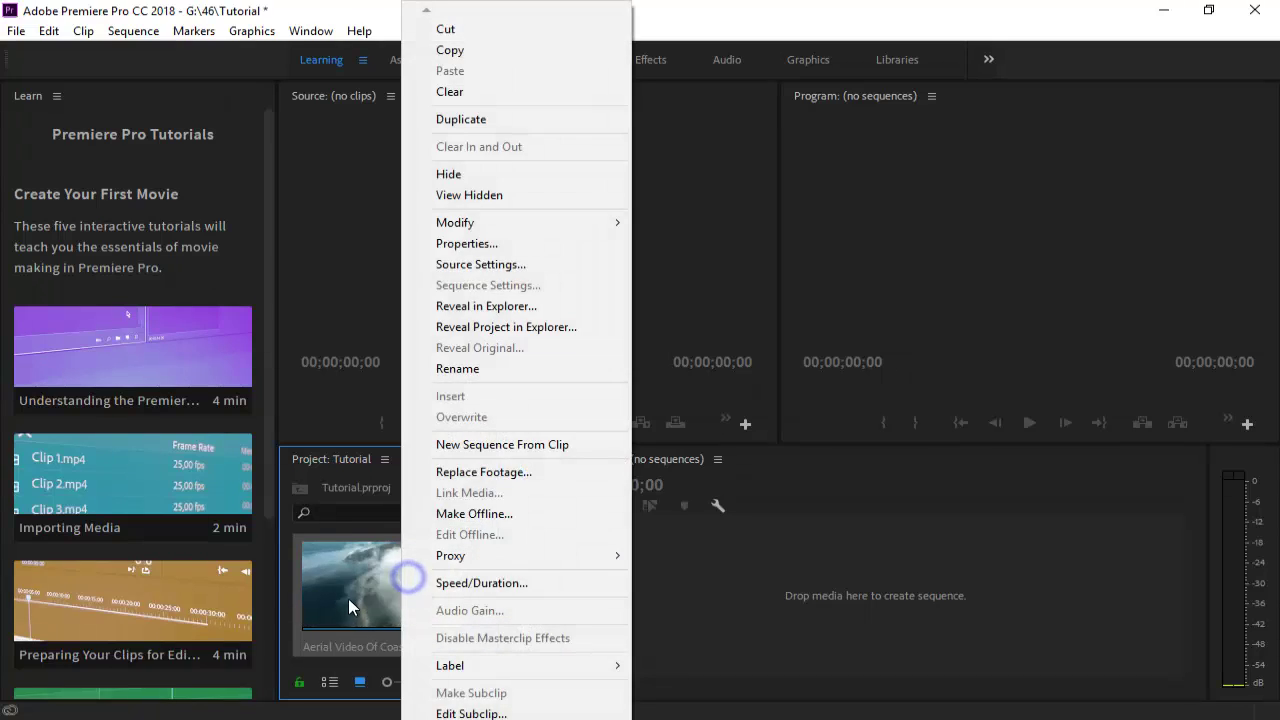
left_click(347, 577)
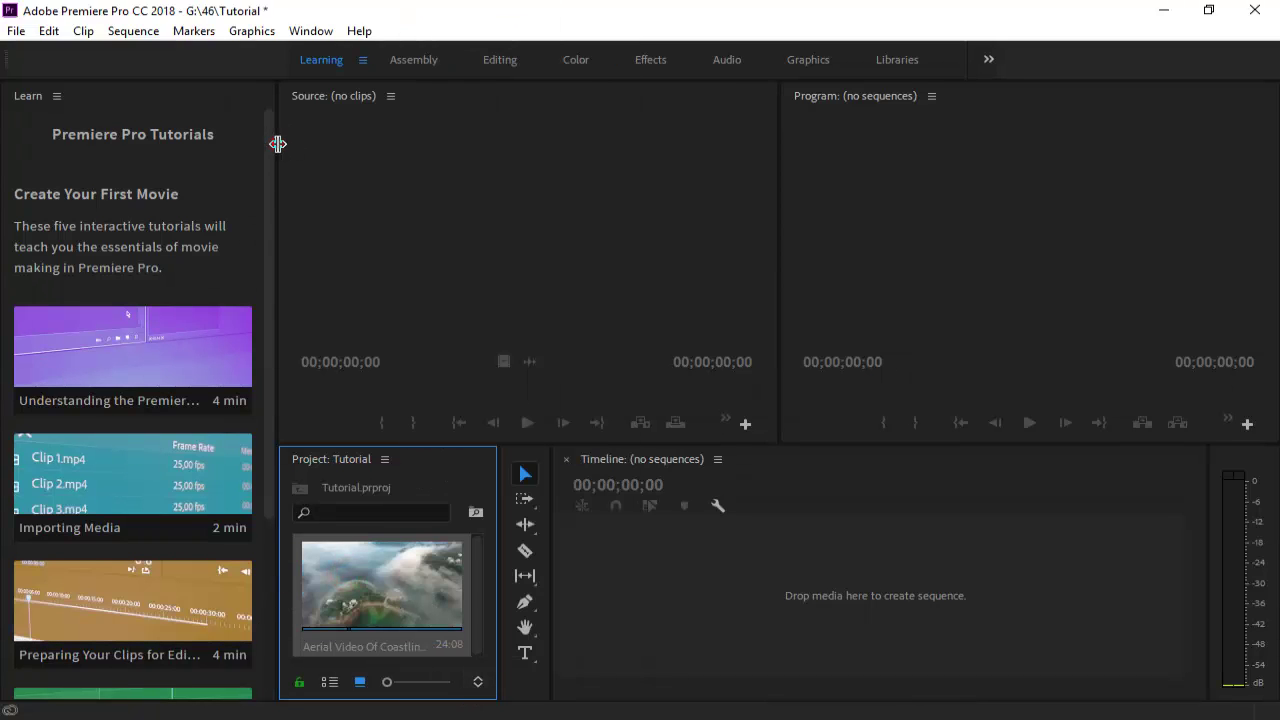
left_click_drag(277, 144, 73, 152)
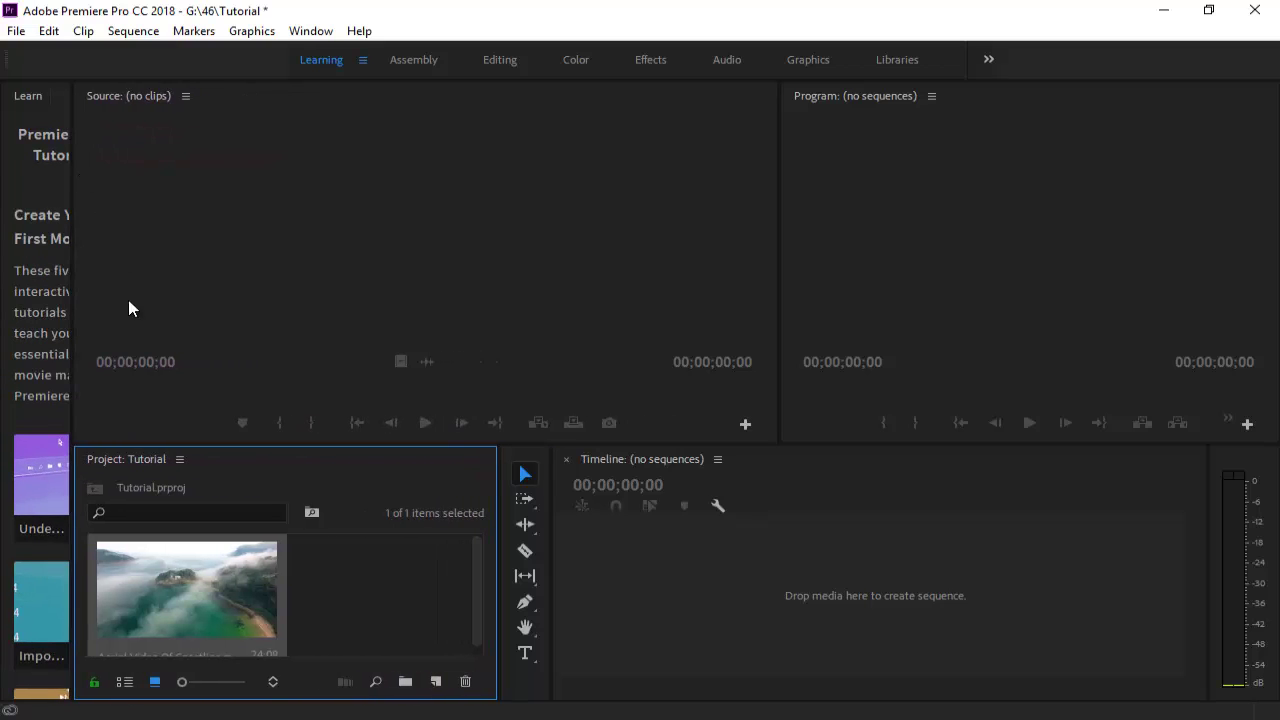
left_click_drag(198, 590, 436, 688)
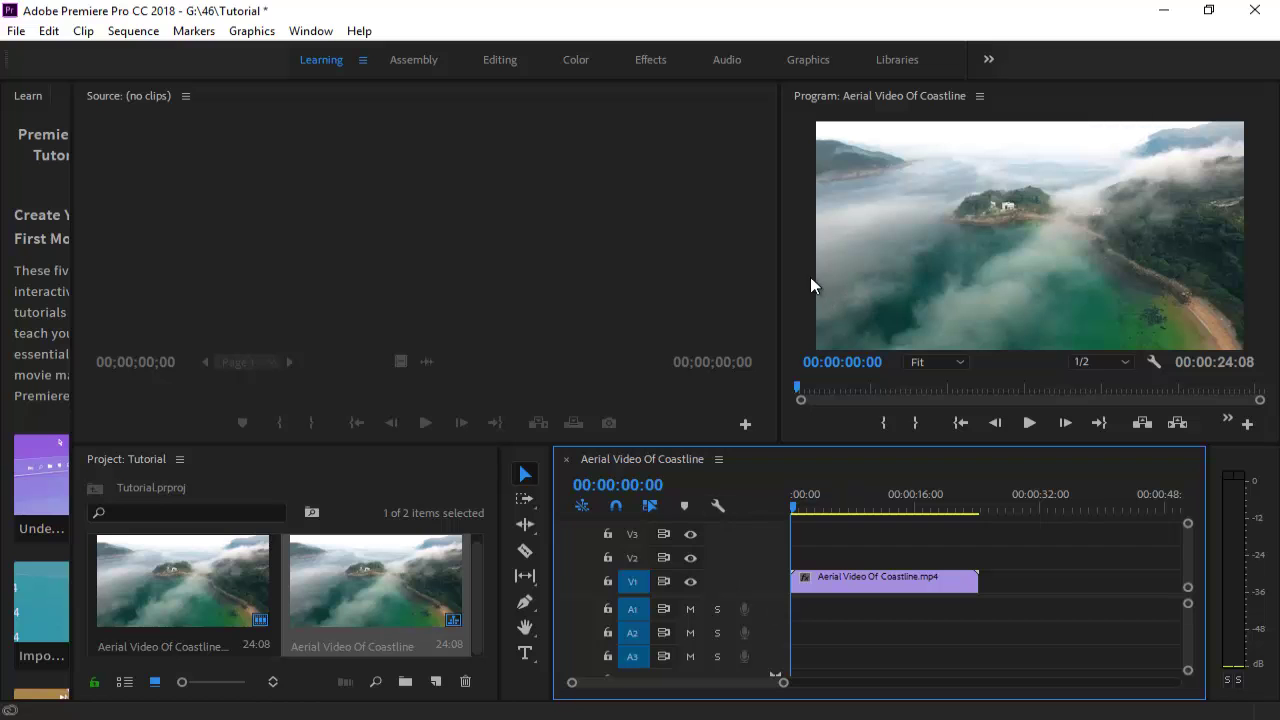
Widen the Program monitor, then play and scrub through the sequence.
mouse_move(778, 269)
left_mouse_down()
mouse_move(408, 275)
mouse_move(548, 292)
left_mouse_up()
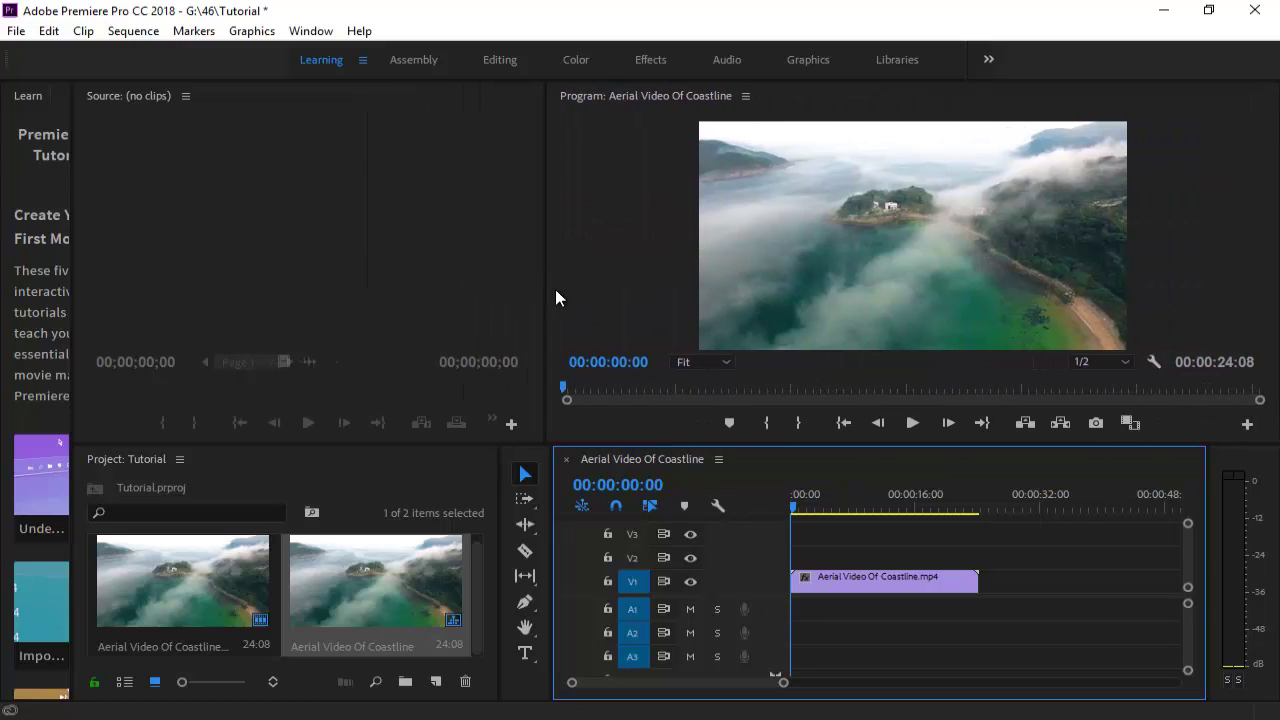
left_click(911, 423)
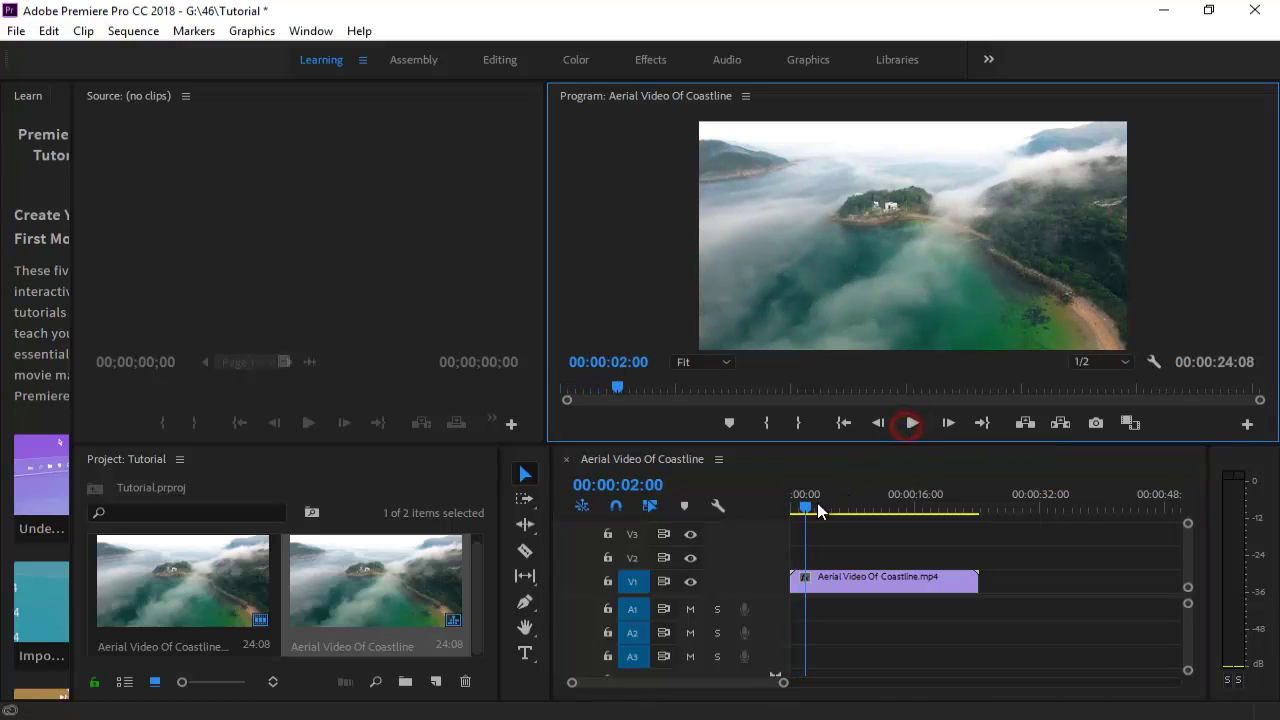
mouse_move(813, 507)
left_mouse_down()
mouse_move(874, 511)
mouse_move(778, 511)
left_mouse_up()
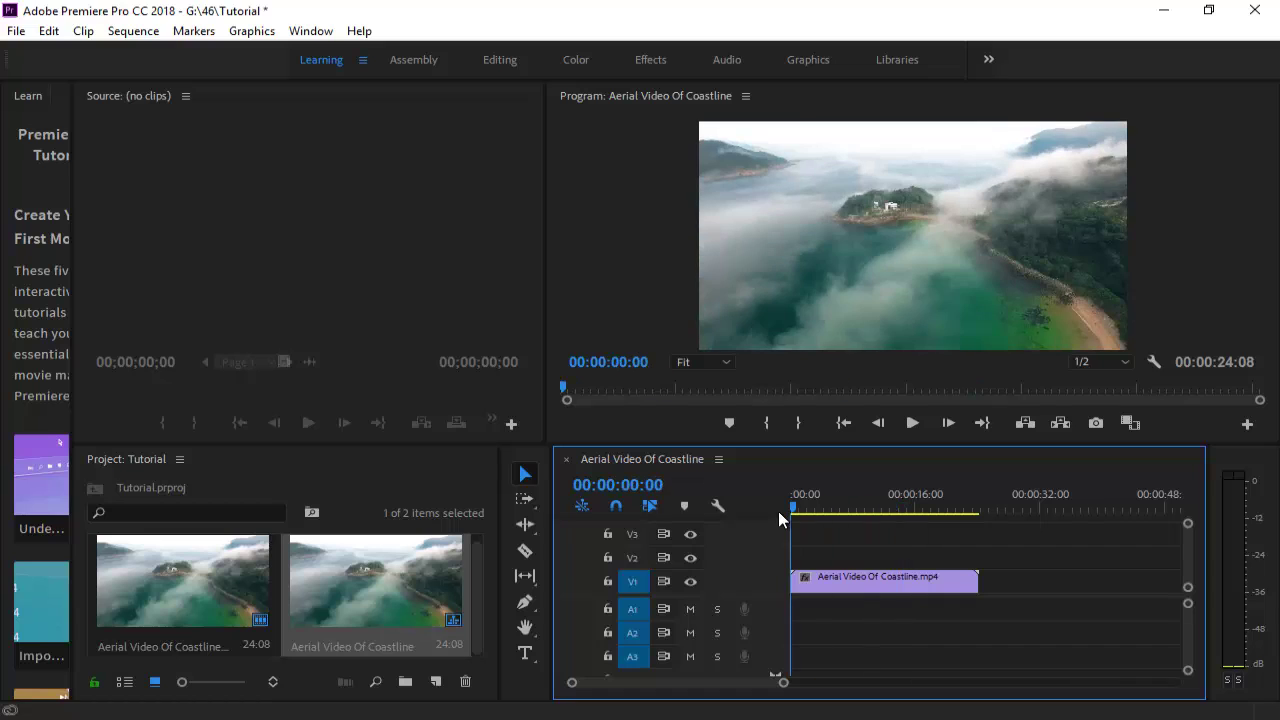
Create an Adjustment Layer, place it on V2, and trim its end to the clip's end.
left_click(437, 683)
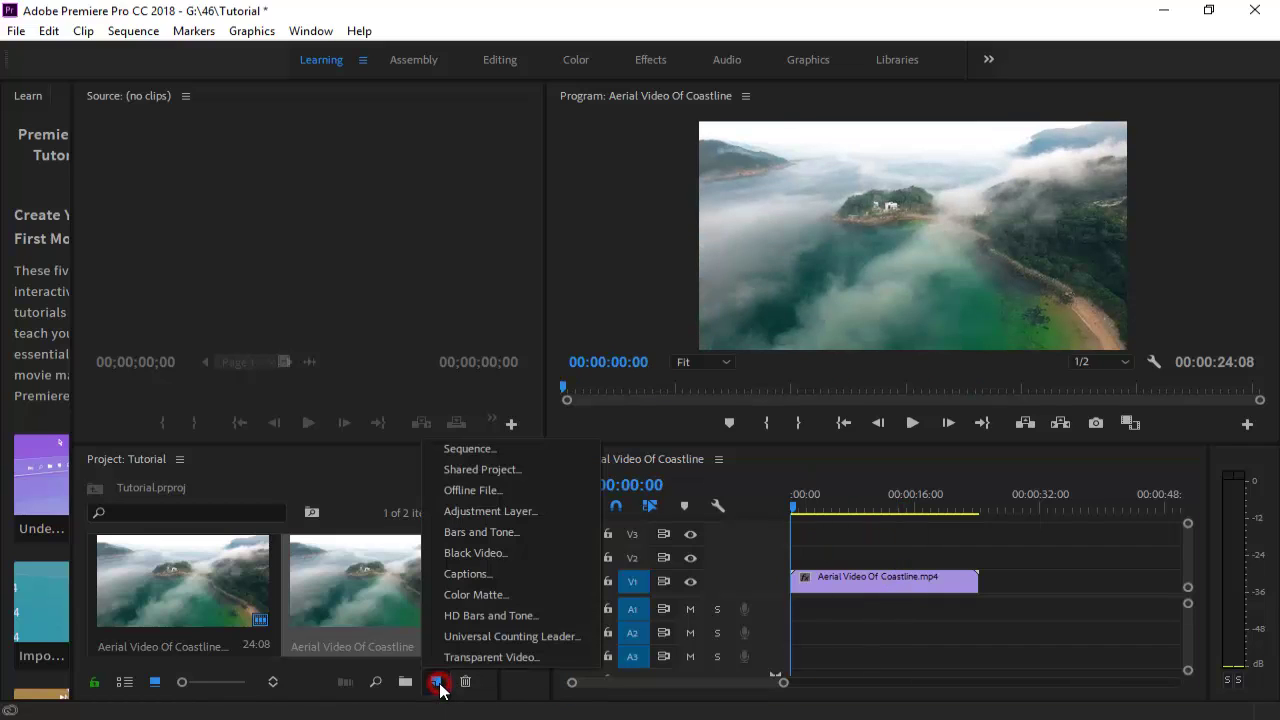
left_click(515, 510)
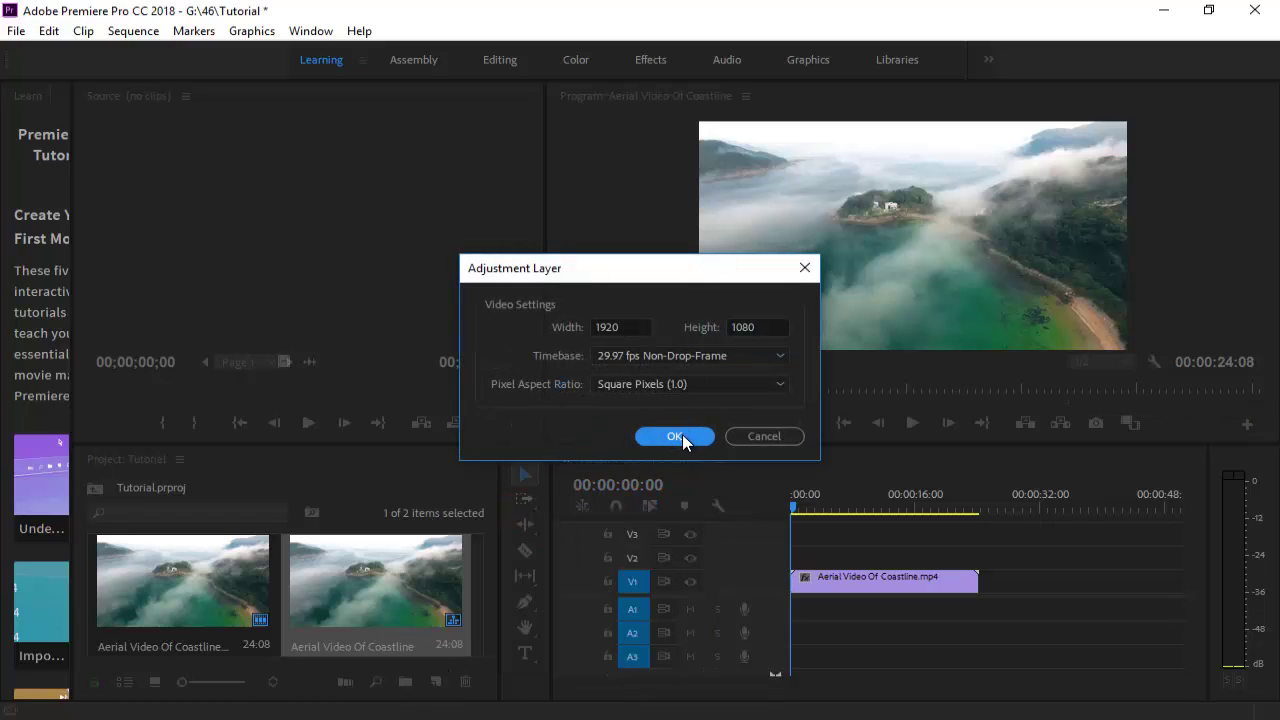
left_click(682, 434)
left_click_drag(190, 600, 978, 556)
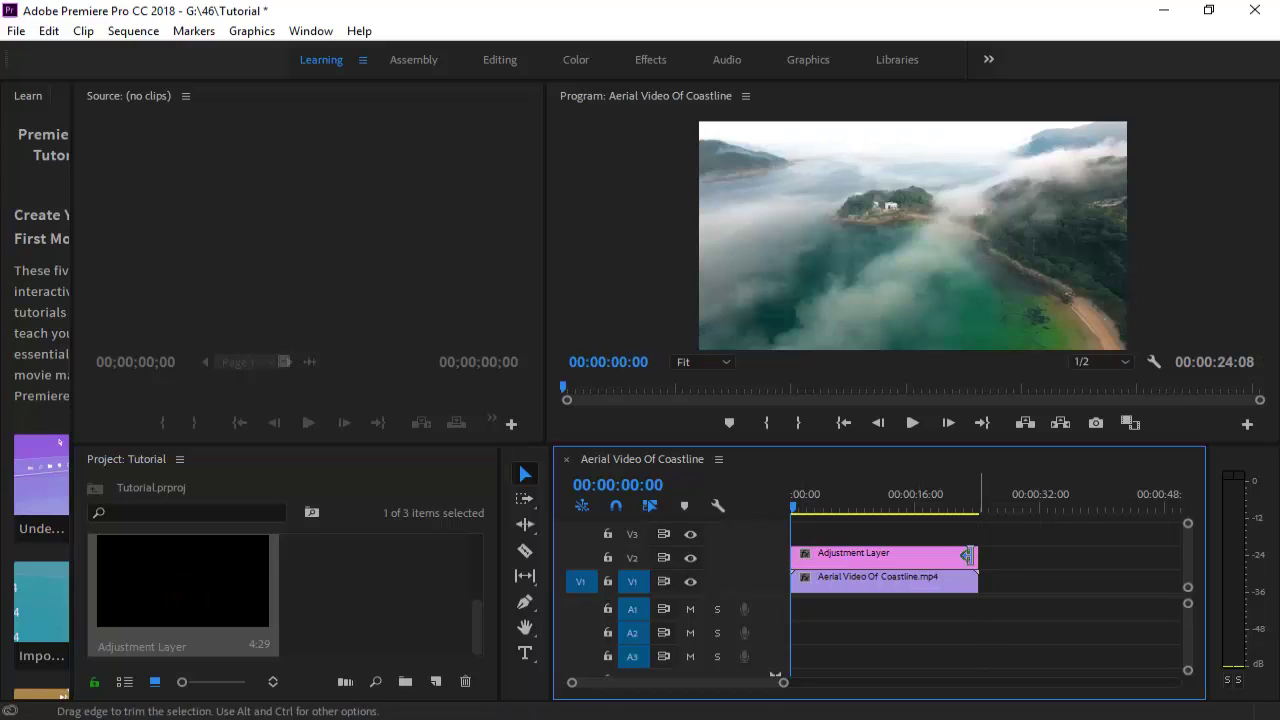
mouse_move(797, 512)
left_mouse_down()
mouse_move(912, 528)
mouse_move(792, 525)
left_mouse_up()
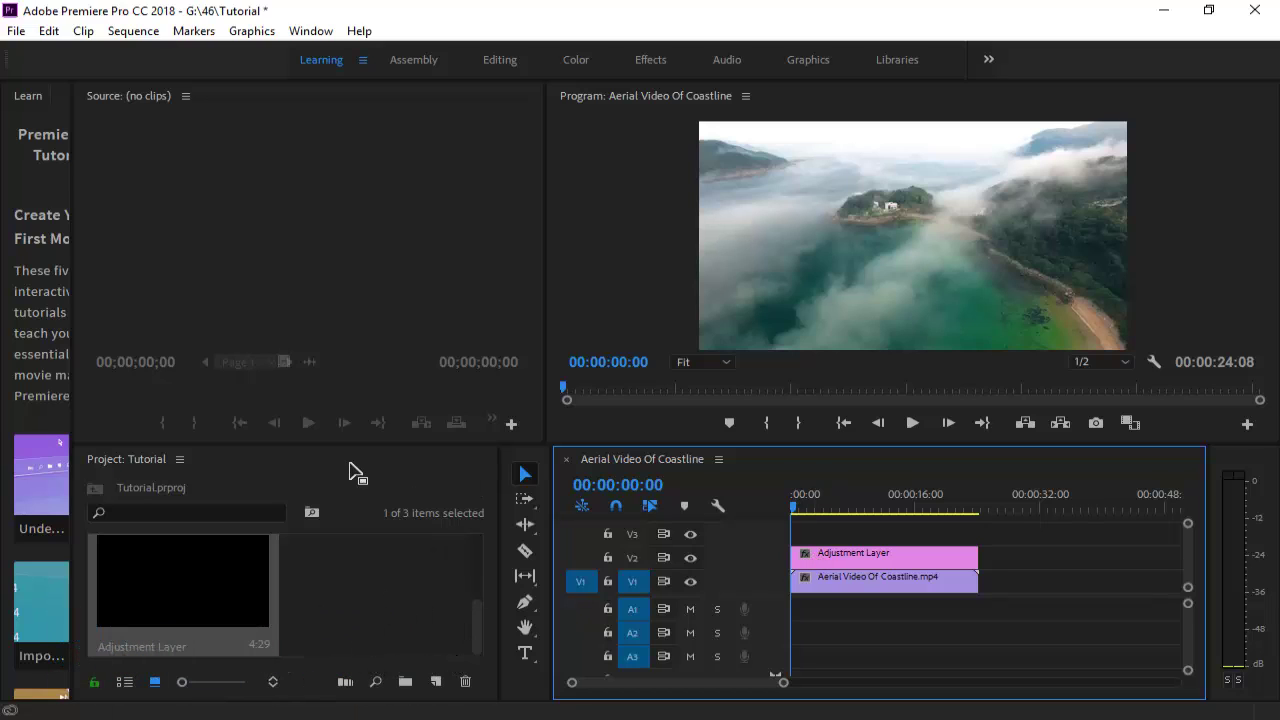
In the Effects workspace, search 'crop' and apply the Crop effect to the Adjustment Layer.
left_click(646, 62)
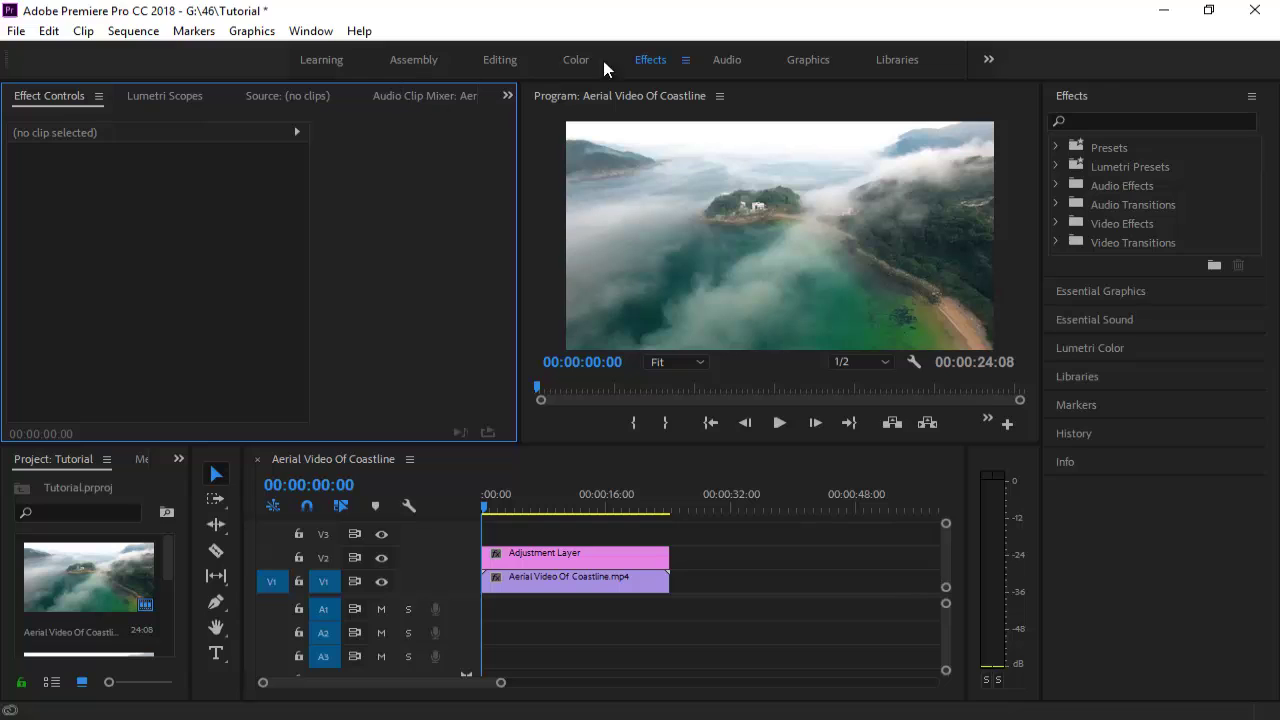
left_click(1115, 118)
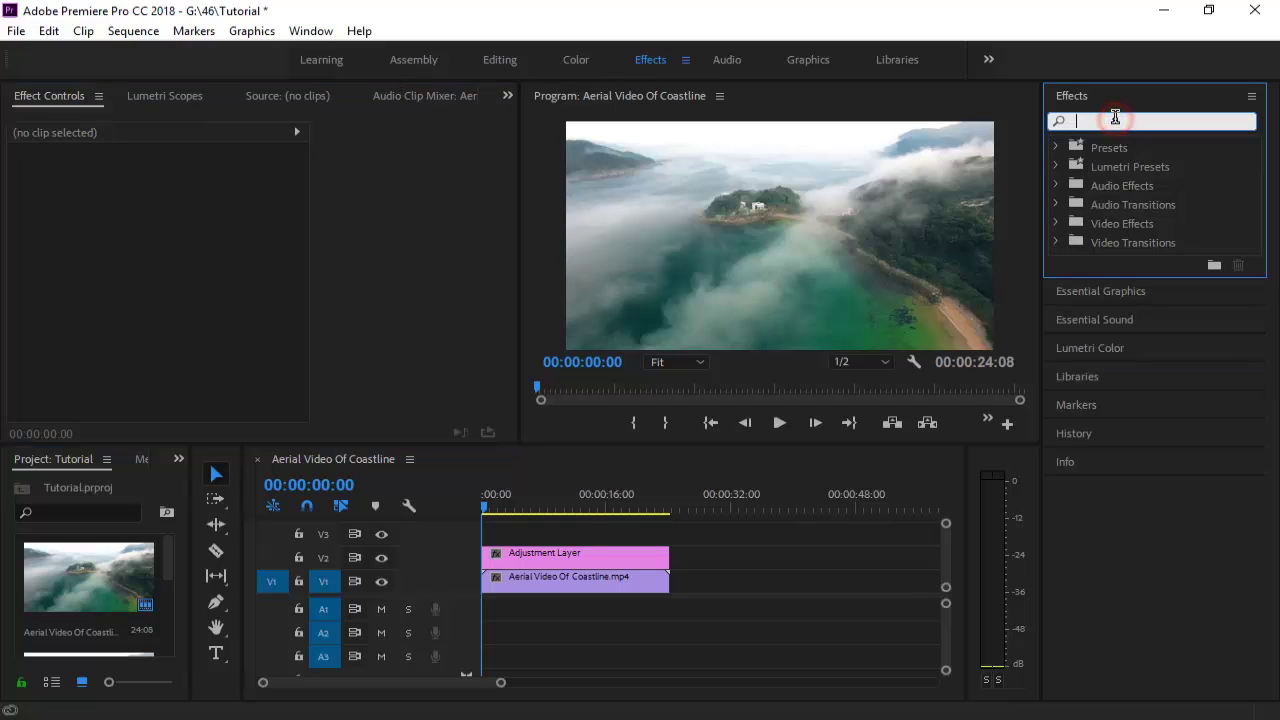
type("crop")
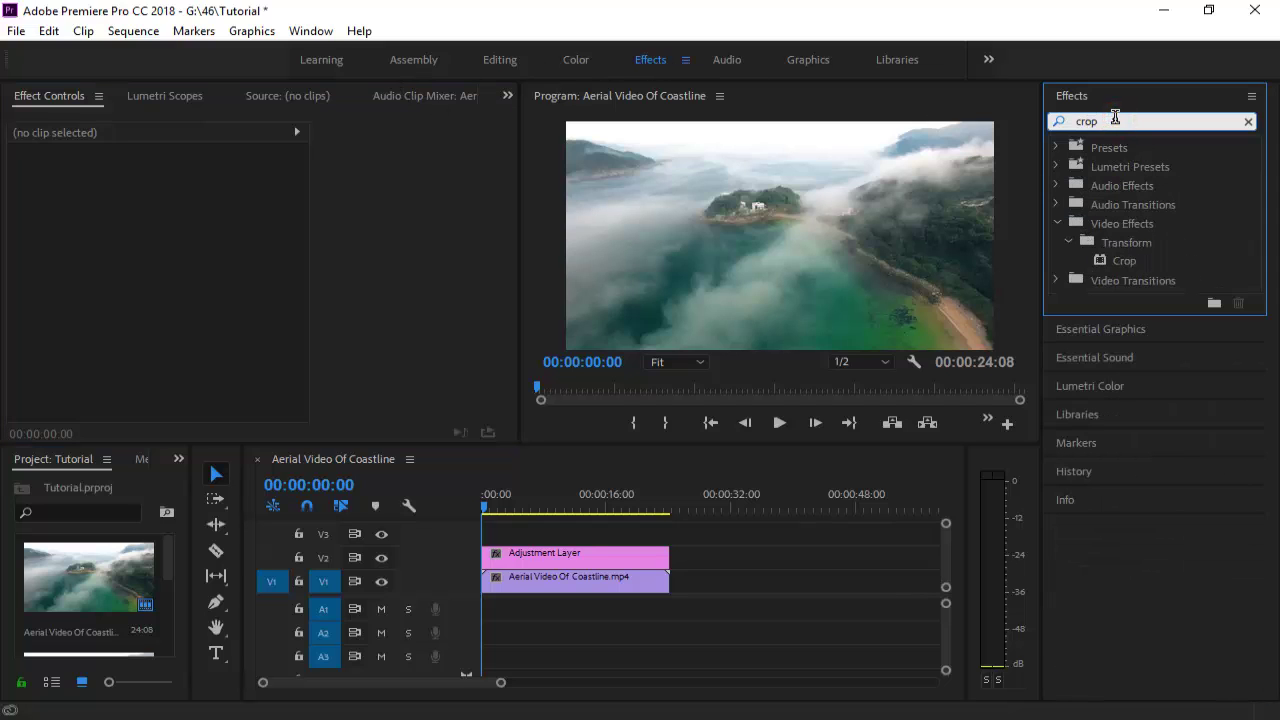
left_click(1124, 260)
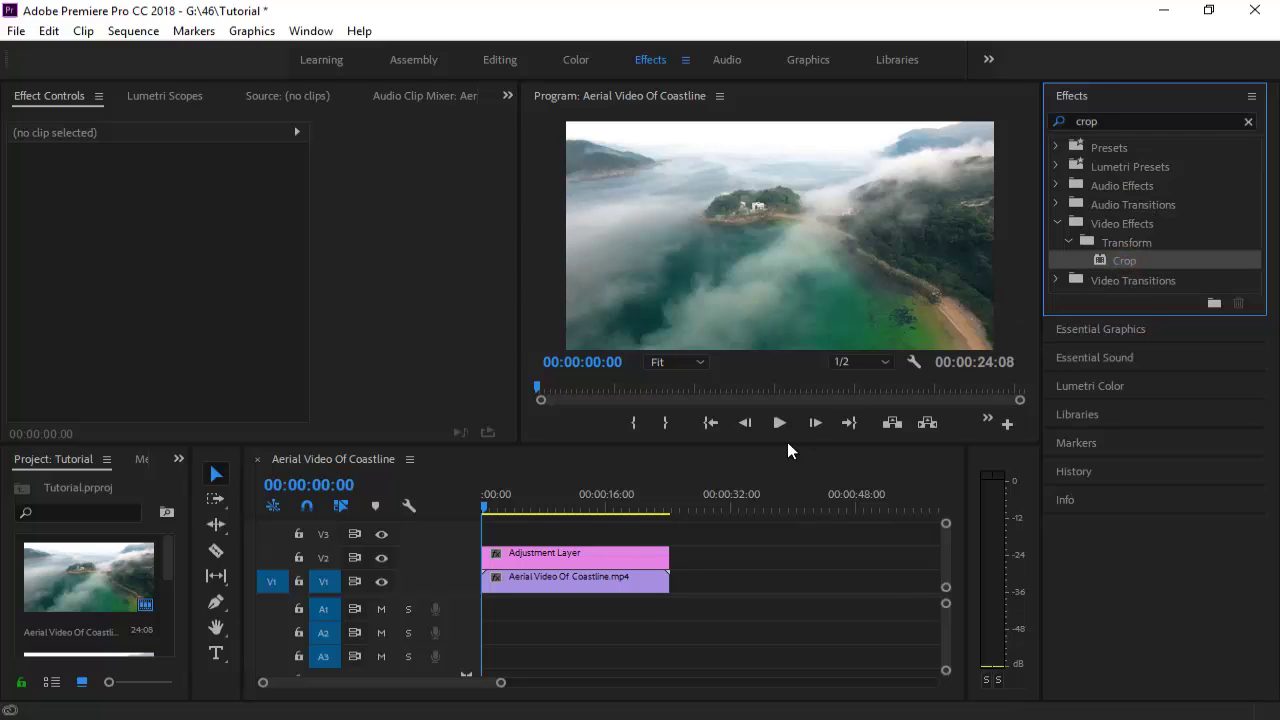
left_click_drag(788, 451, 598, 558)
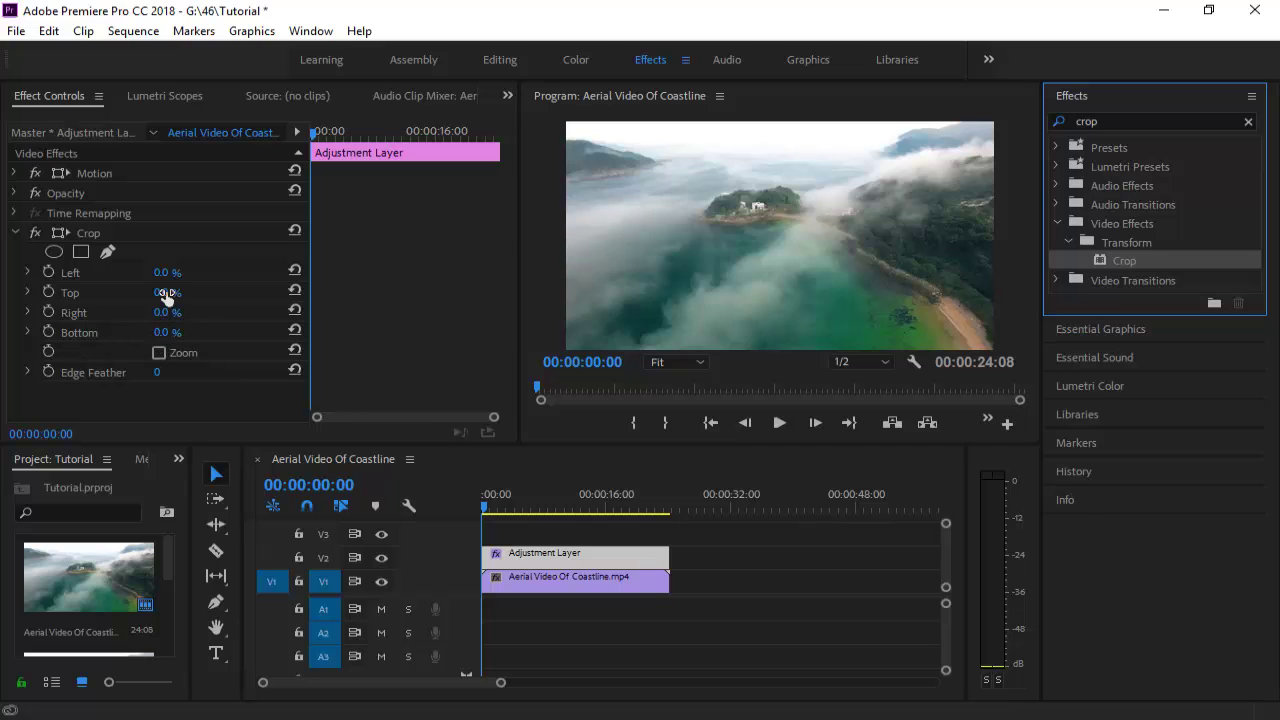
Set the Crop effect's Top and Bottom to 11.5%, then deselect the Adjustment Layer.
left_click(166, 293)
type("10")
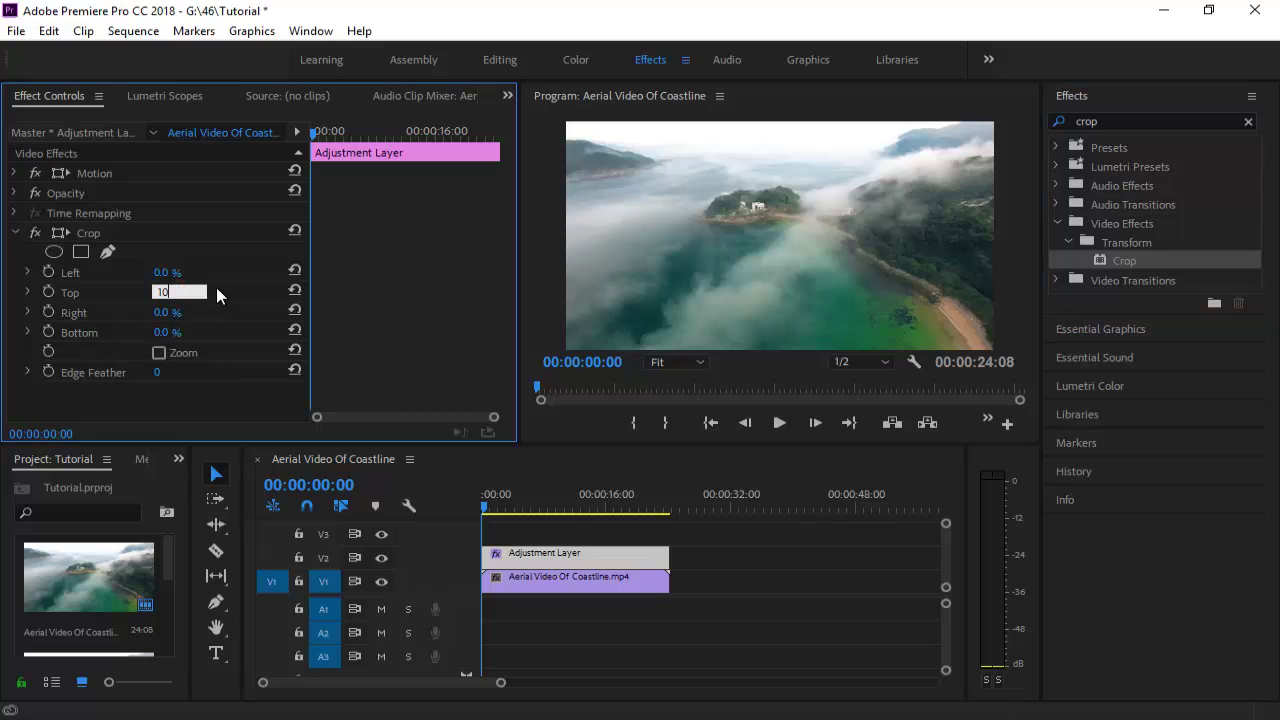
key("Return")
left_click(162, 332)
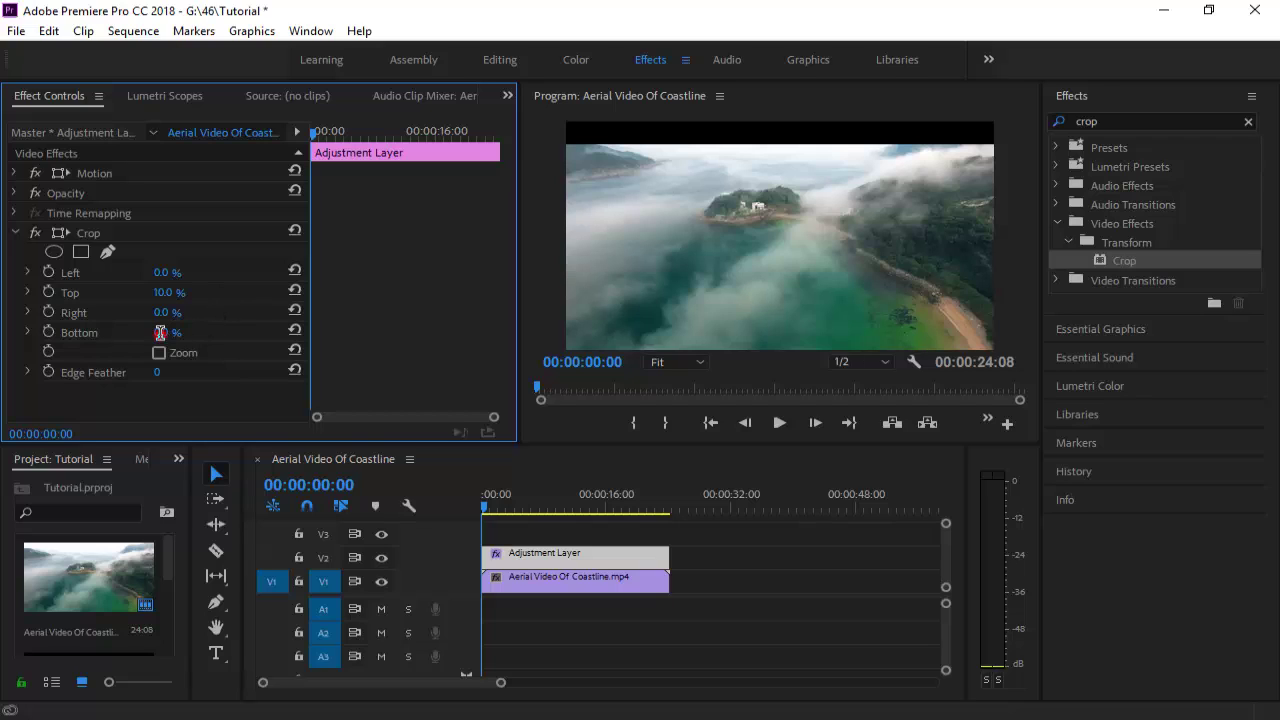
type("10")
key("Return")
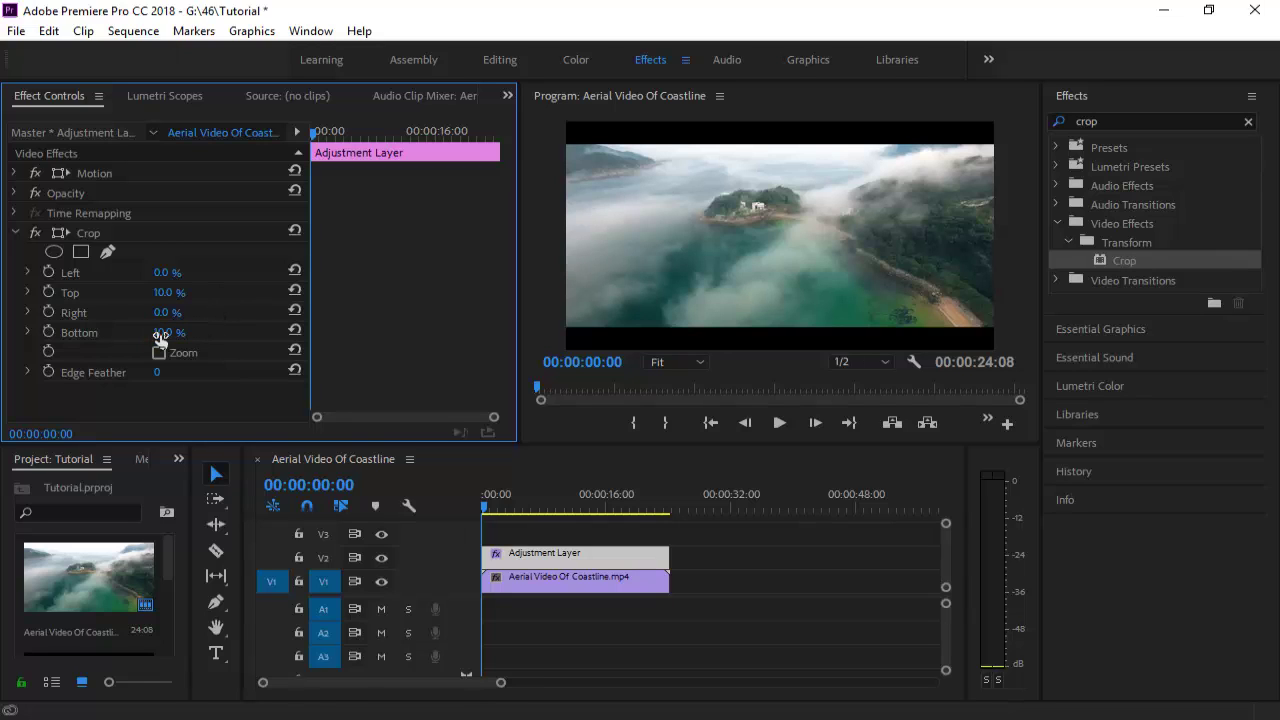
left_click(168, 290)
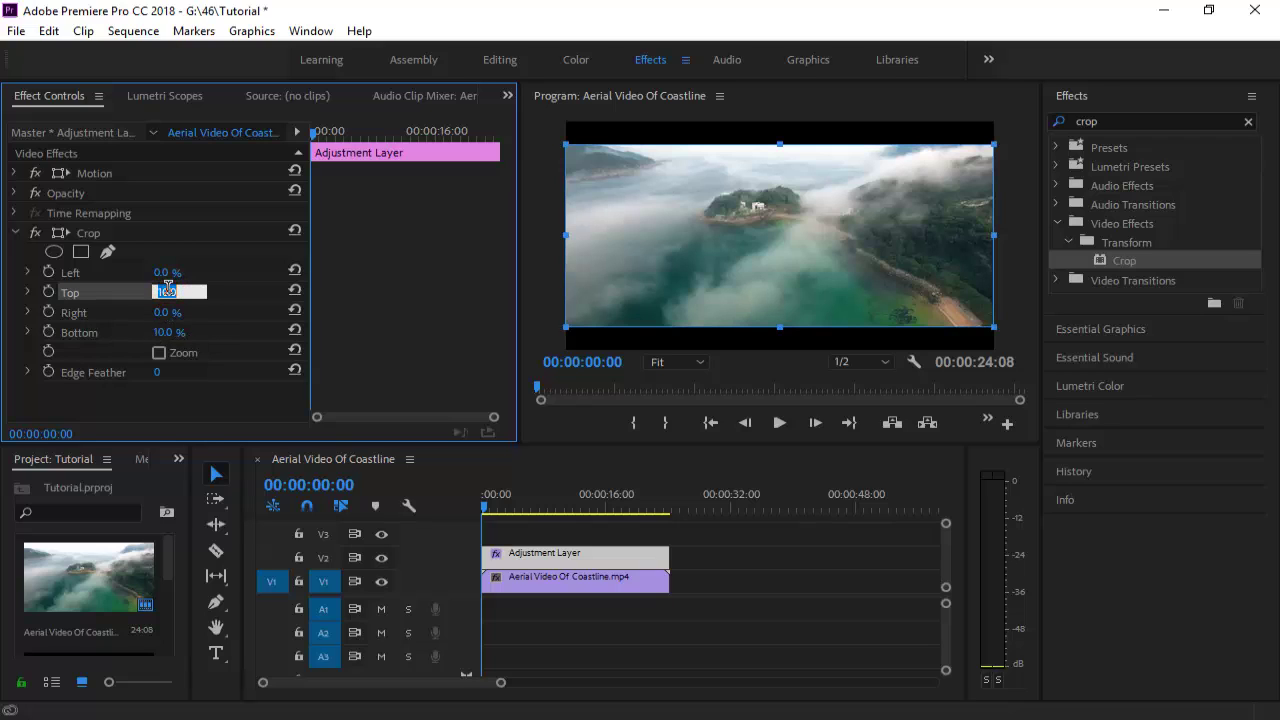
type("12")
key("Return")
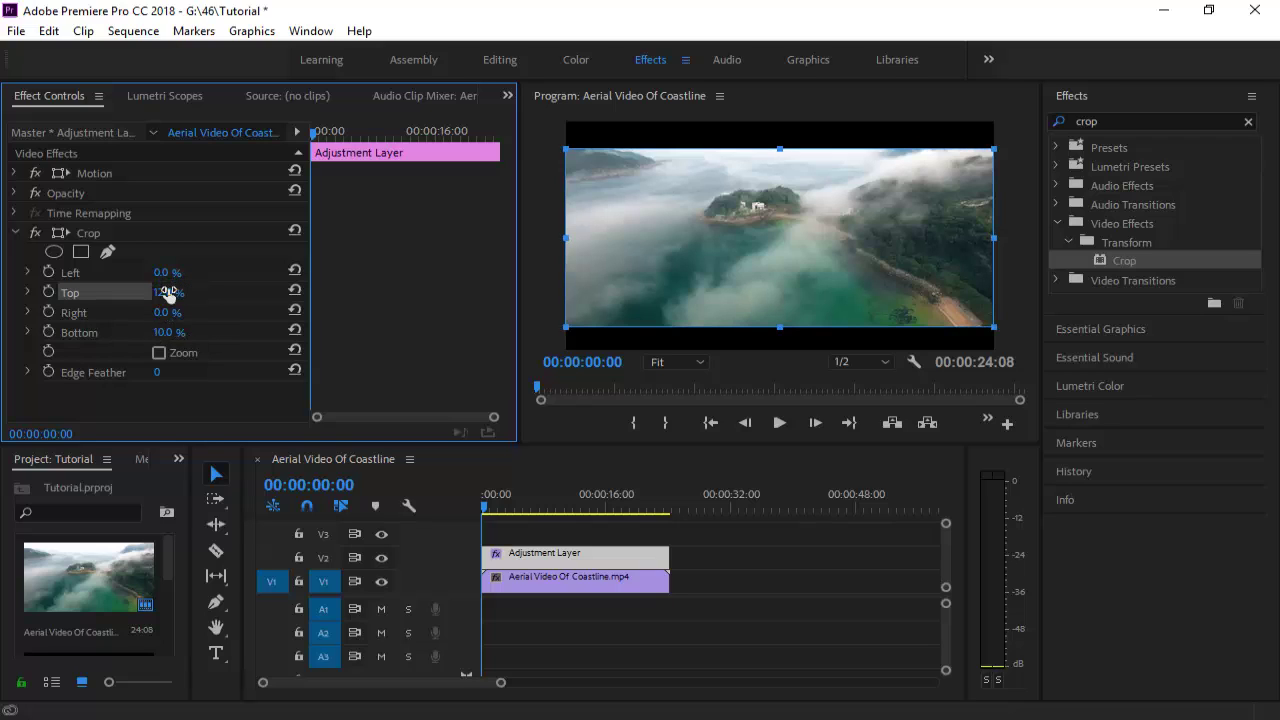
left_click(169, 288)
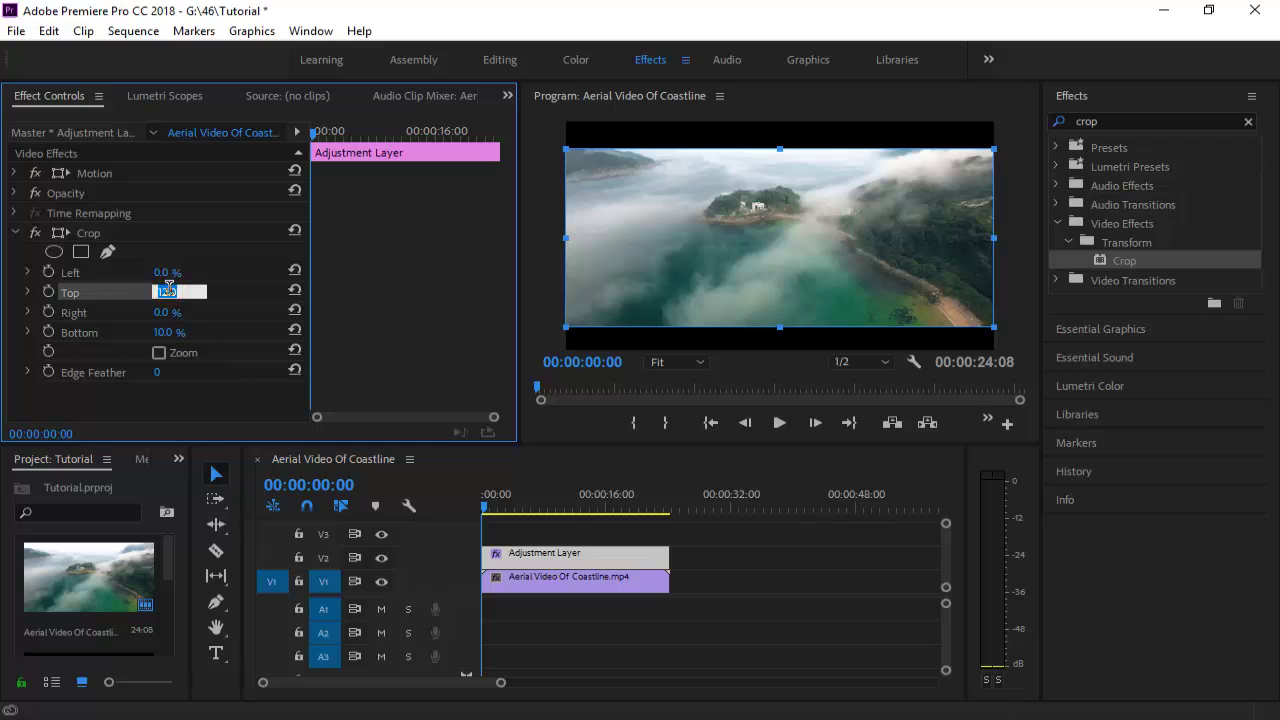
key("Return")
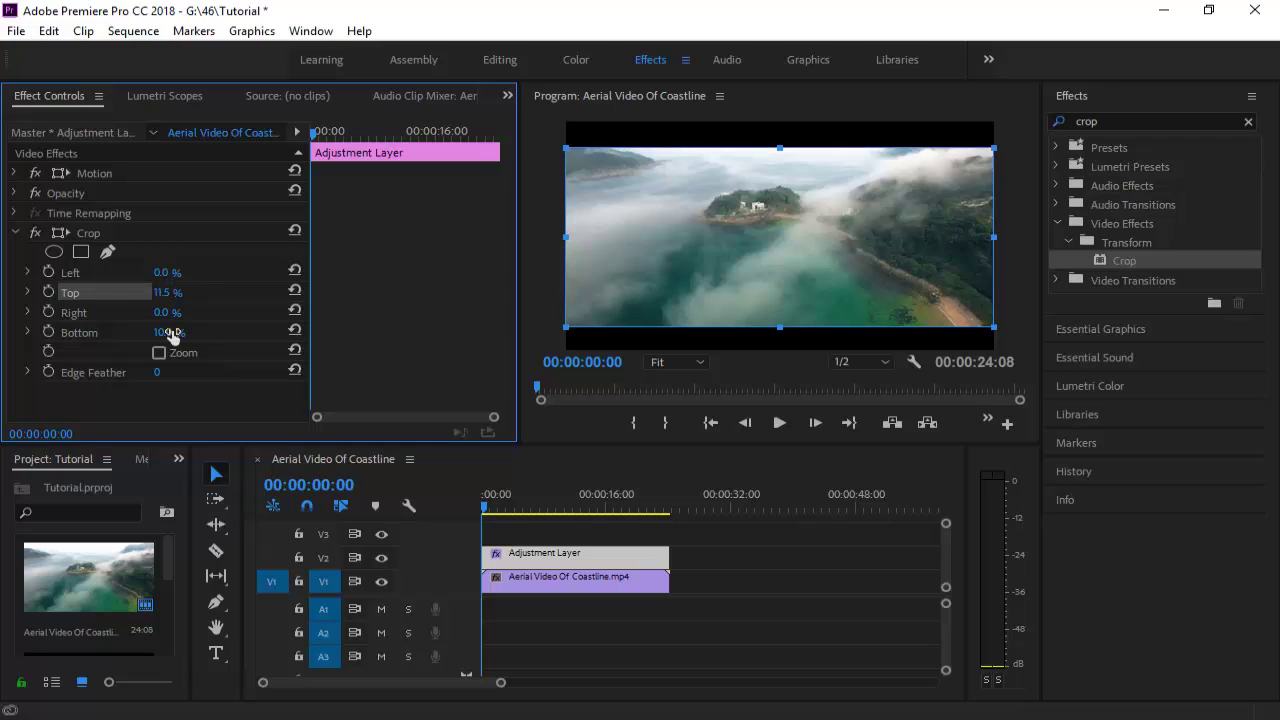
left_click(168, 334)
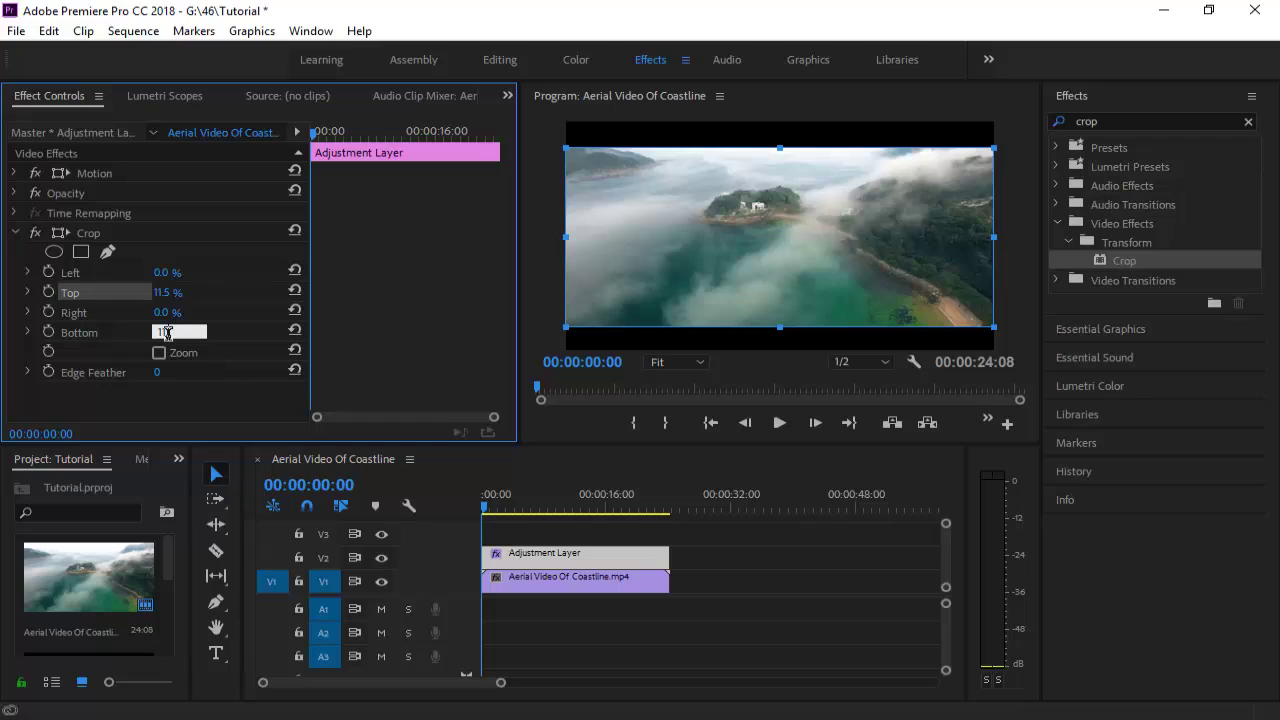
type("11.52")
key("Return")
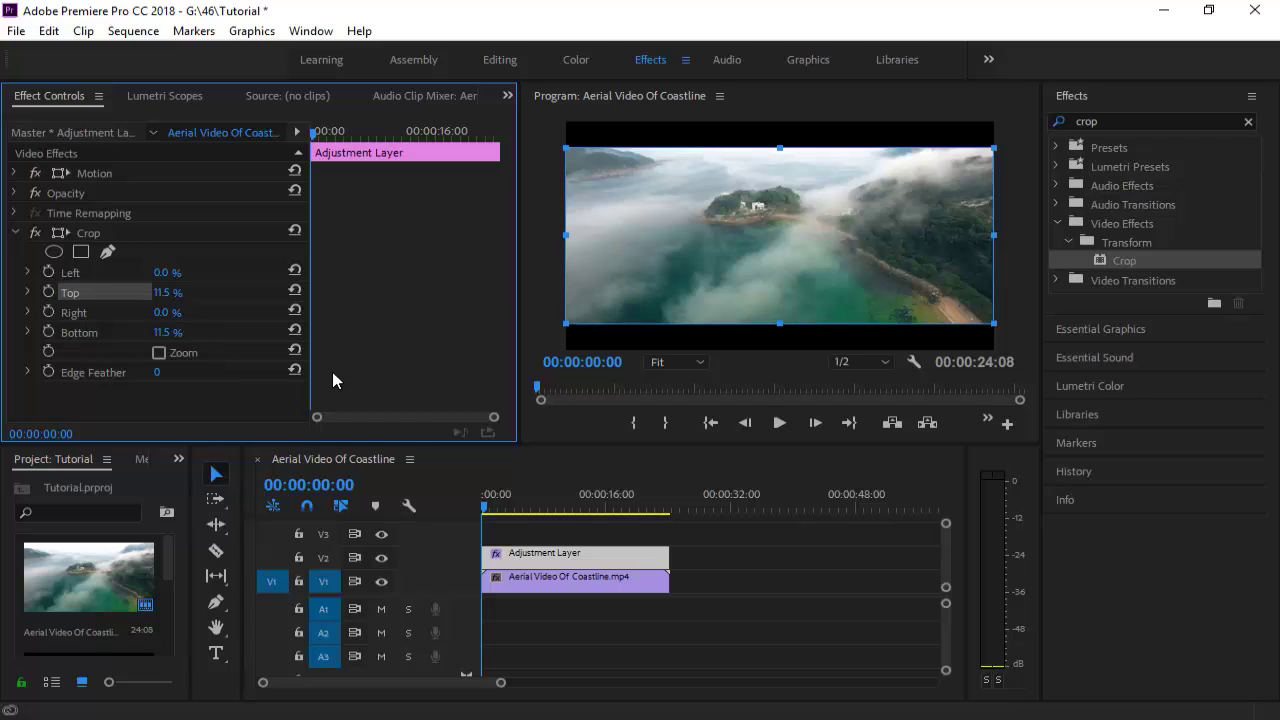
left_click(656, 650)
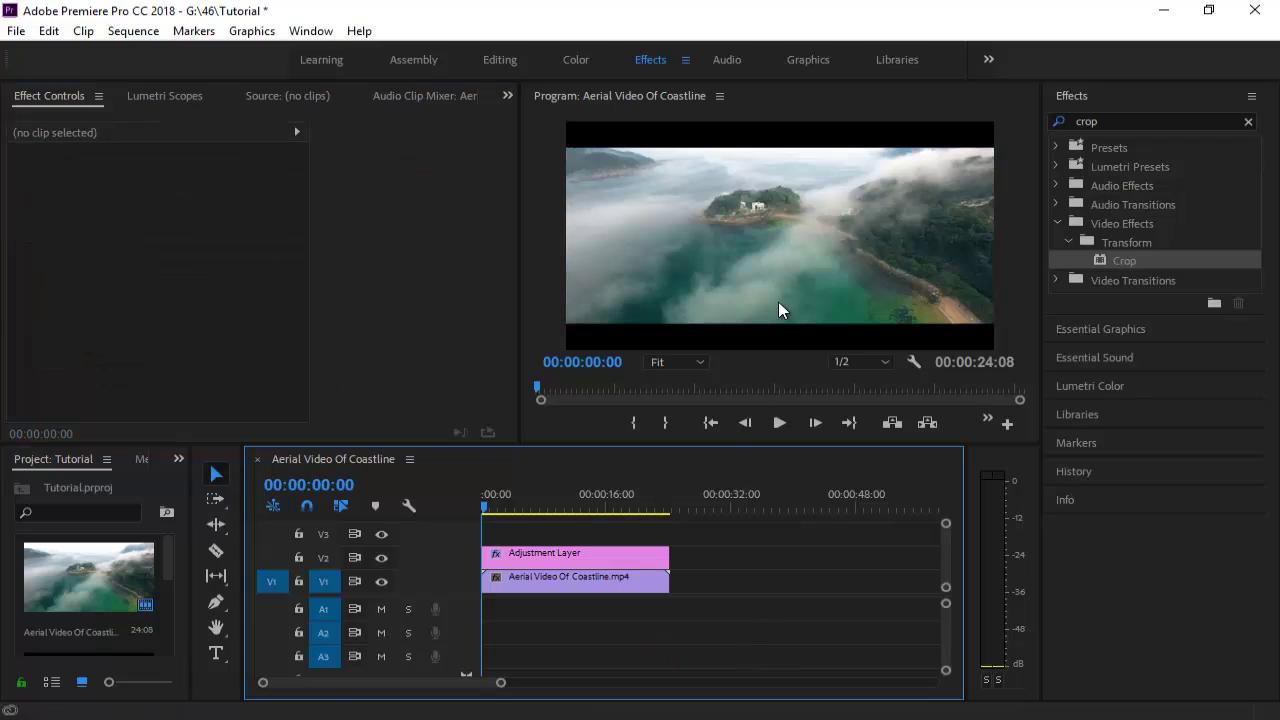
Widen the Program monitor and scrub the playhead to preview the letterboxed coastline footage.
key("Right")
left_click(517, 294)
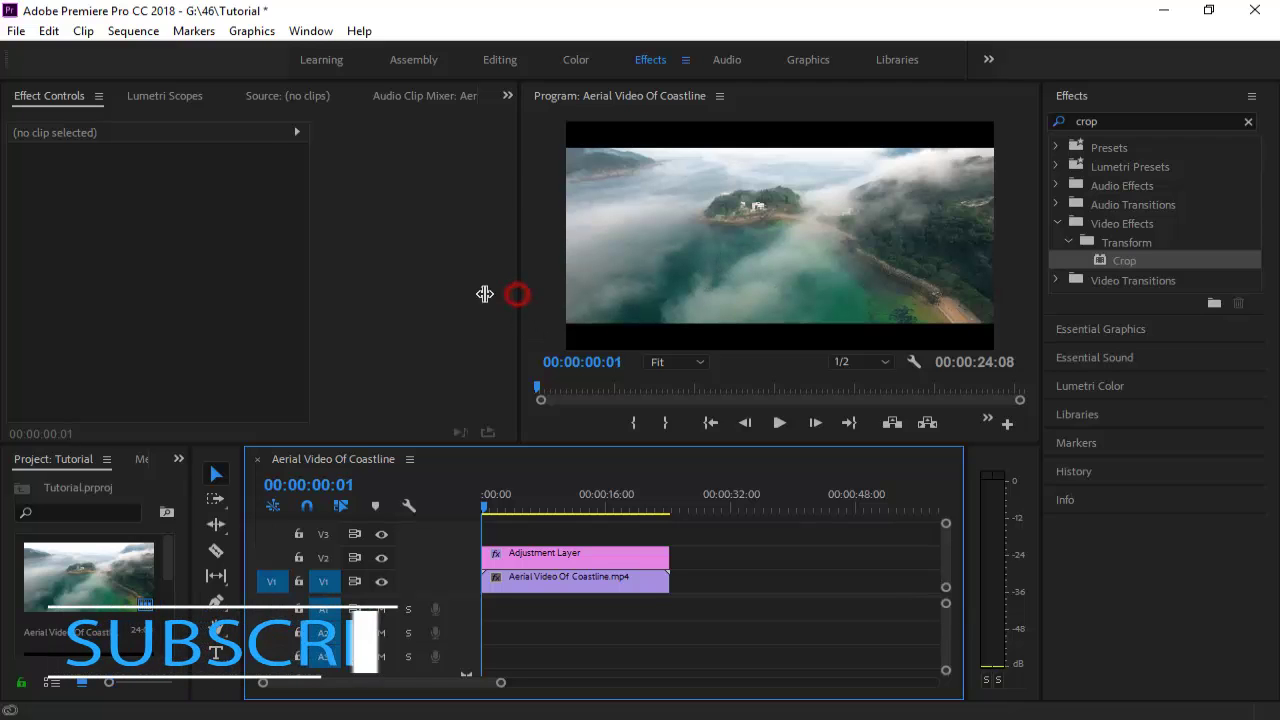
left_click_drag(484, 294, 420, 294)
mouse_move(483, 505)
left_mouse_down()
mouse_move(631, 527)
mouse_move(665, 517)
mouse_move(514, 512)
left_mouse_up()
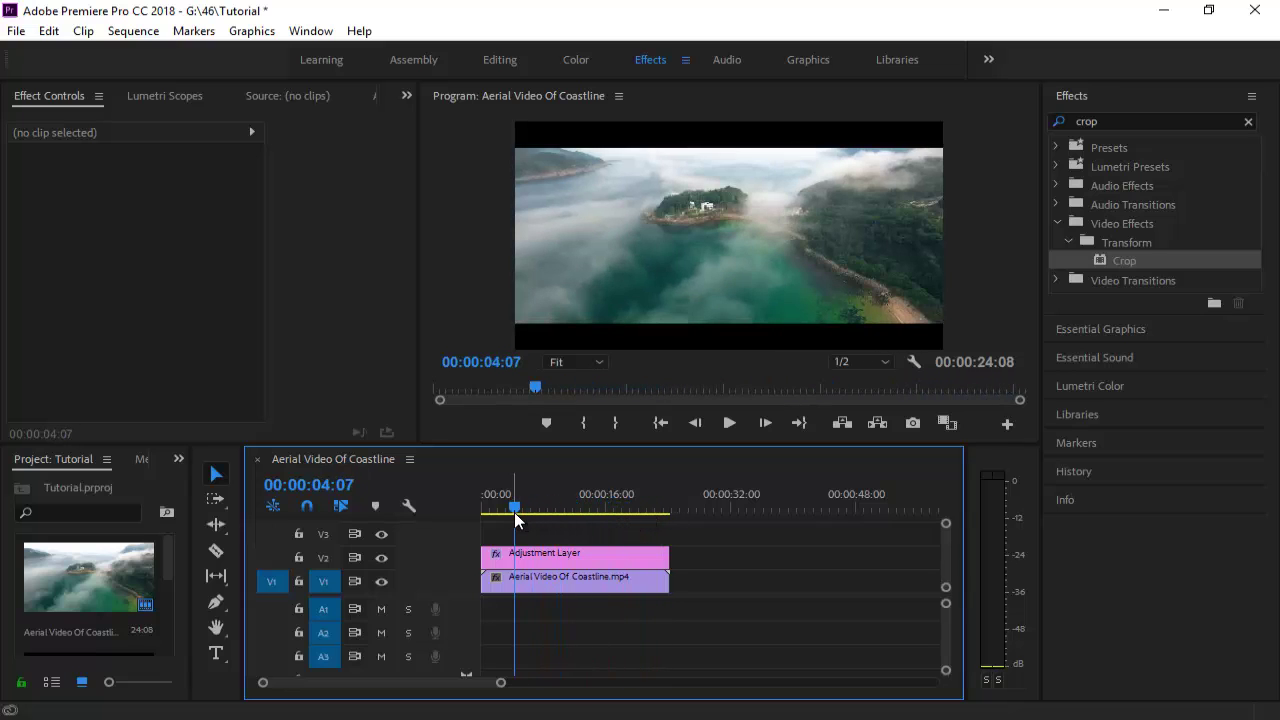